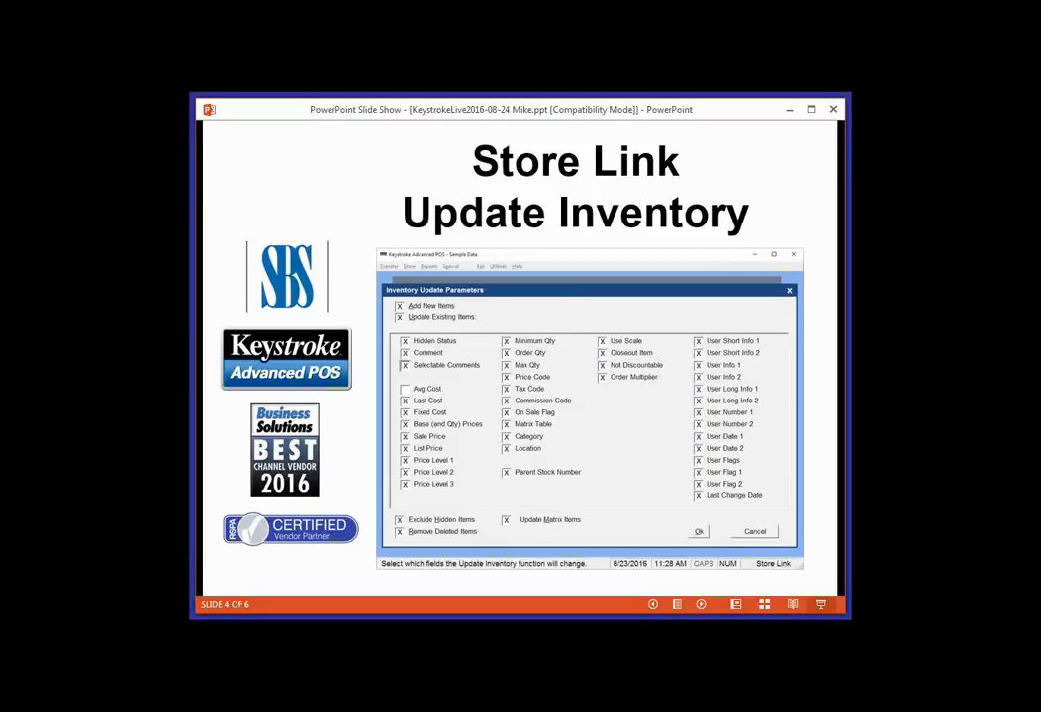
Switch to Keystroke Advanced POS and open the Inventory Update parameters for transfers in StoreLink.
{"action": "key", "text": "alt+Tab"}
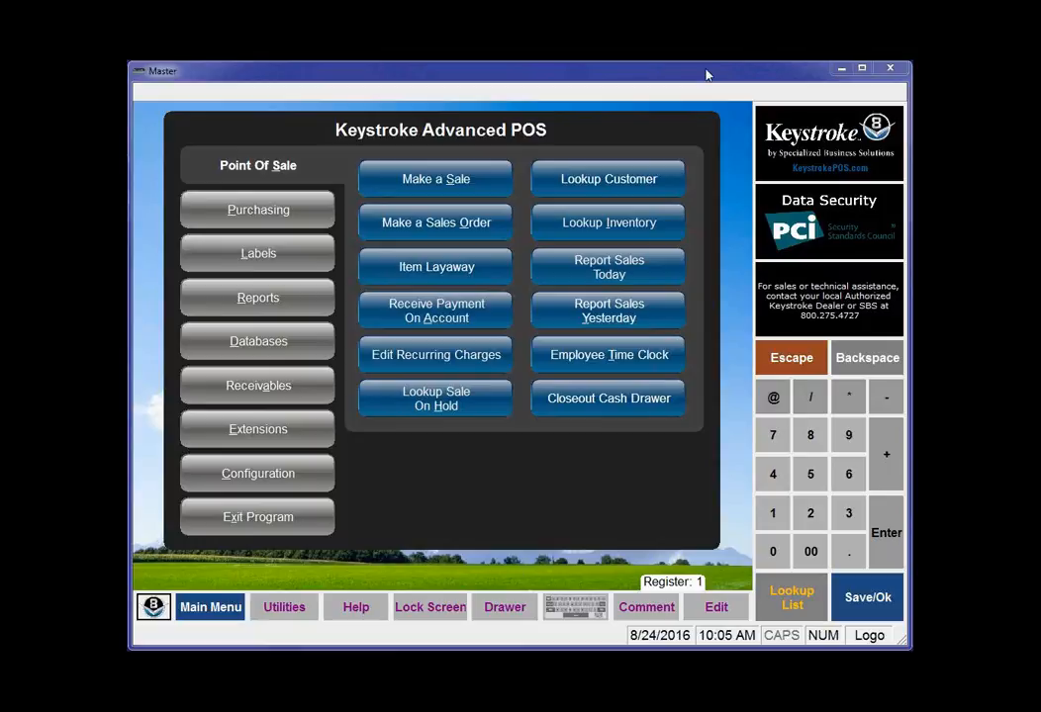
{"action": "left_click", "coordinate": [255, 438]}
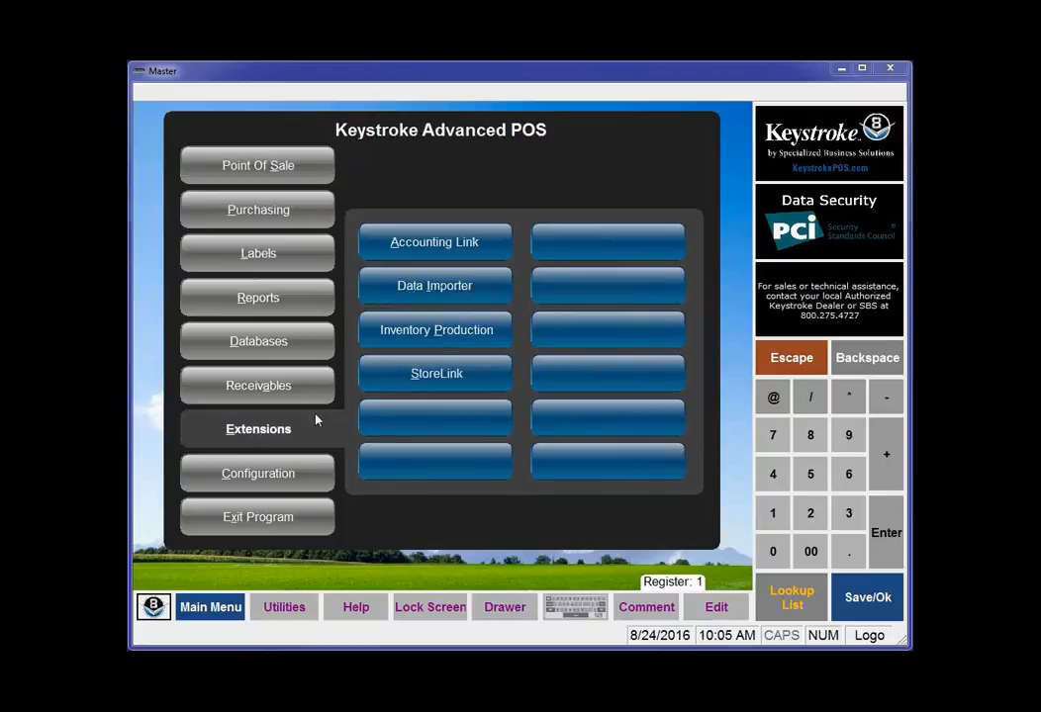
{"action": "left_click", "coordinate": [432, 375]}
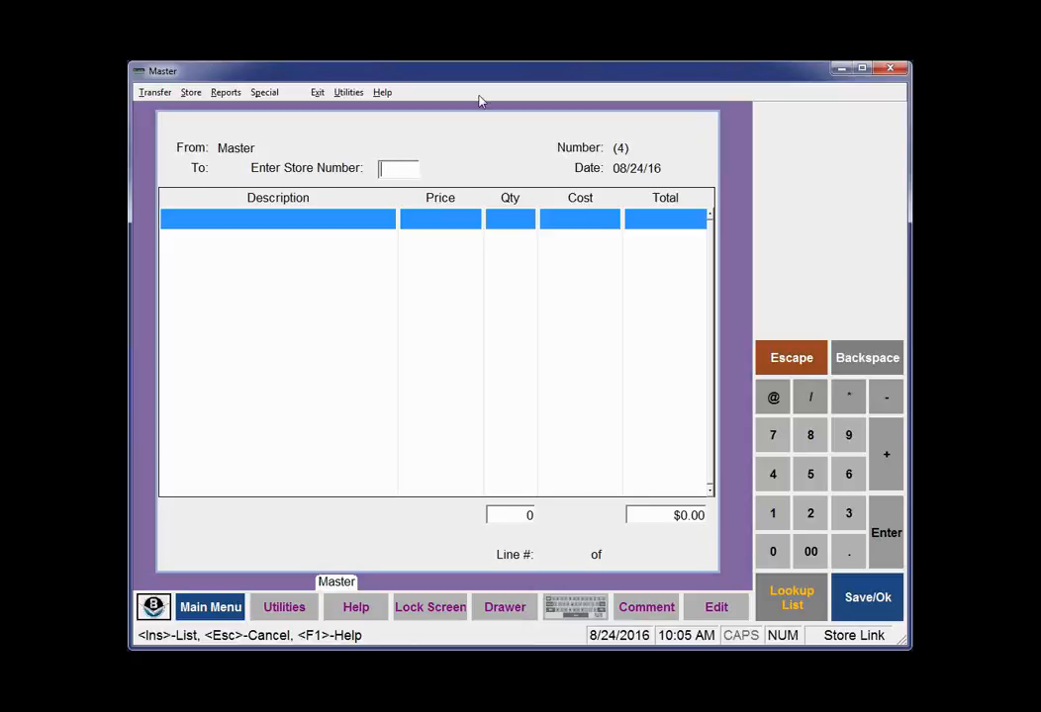
{"action": "left_click", "coordinate": [156, 95]}
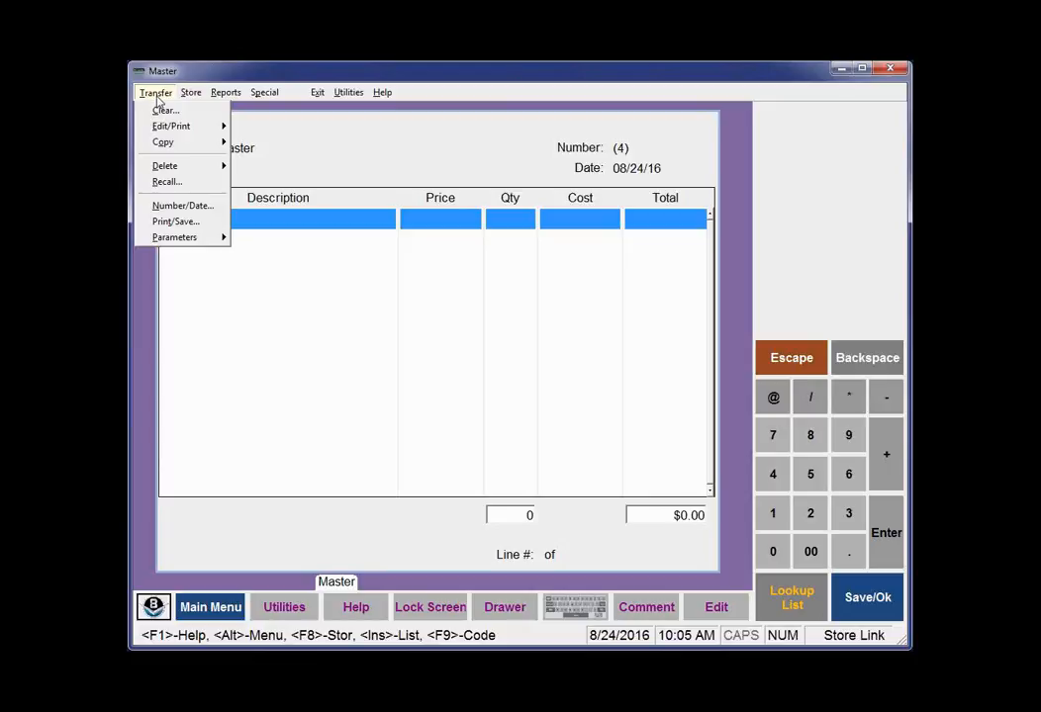
{"action": "mouse_move", "coordinate": [175, 240]}
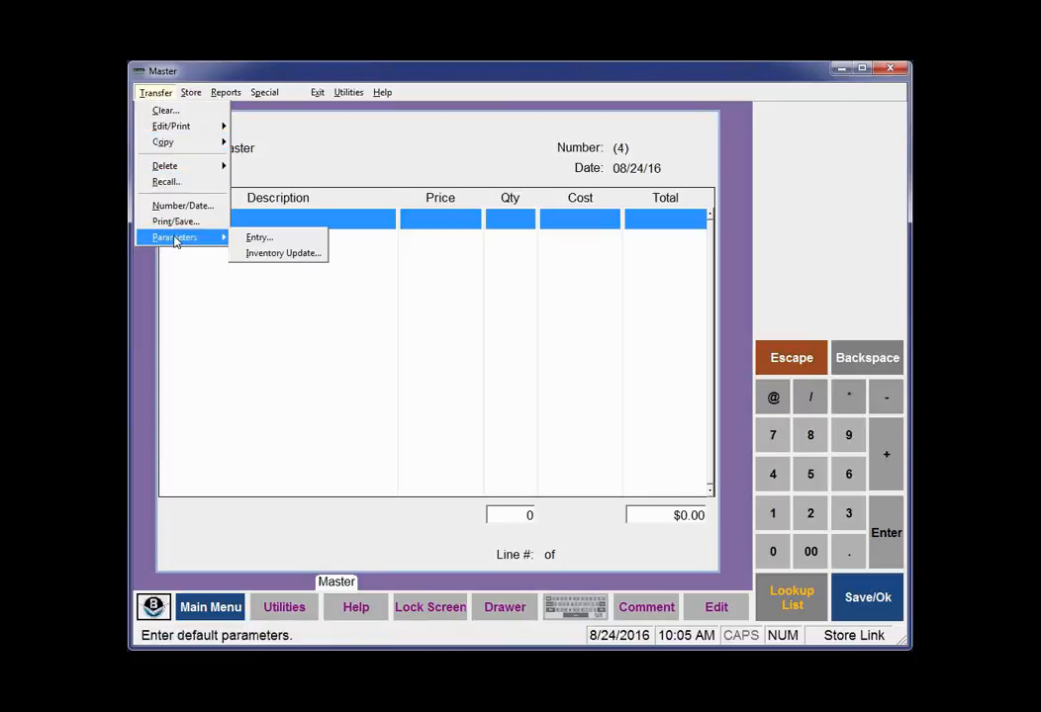
{"action": "left_click", "coordinate": [271, 256]}
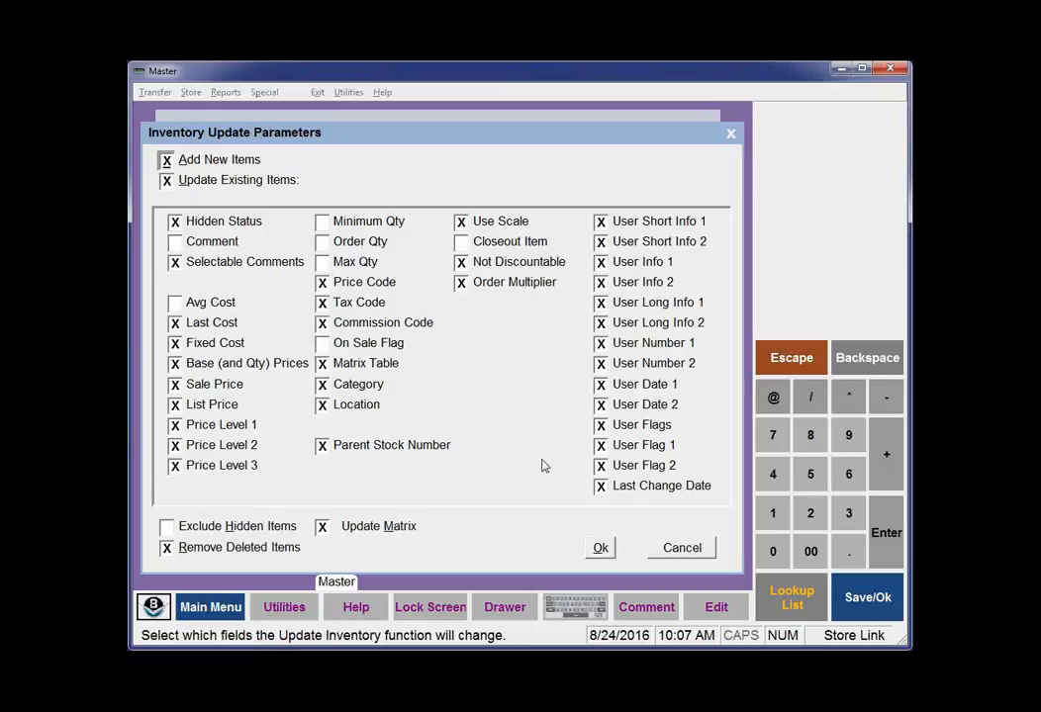
Try toggling the Avg Cost and On Sale Flag update fields, and cancel the inventory update parameters.
{"action": "left_click", "coordinate": [174, 303]}
{"action": "left_click", "coordinate": [175, 303]}
{"action": "left_click", "coordinate": [323, 343]}
{"action": "left_click", "coordinate": [323, 343]}
{"action": "left_click", "coordinate": [683, 549]}
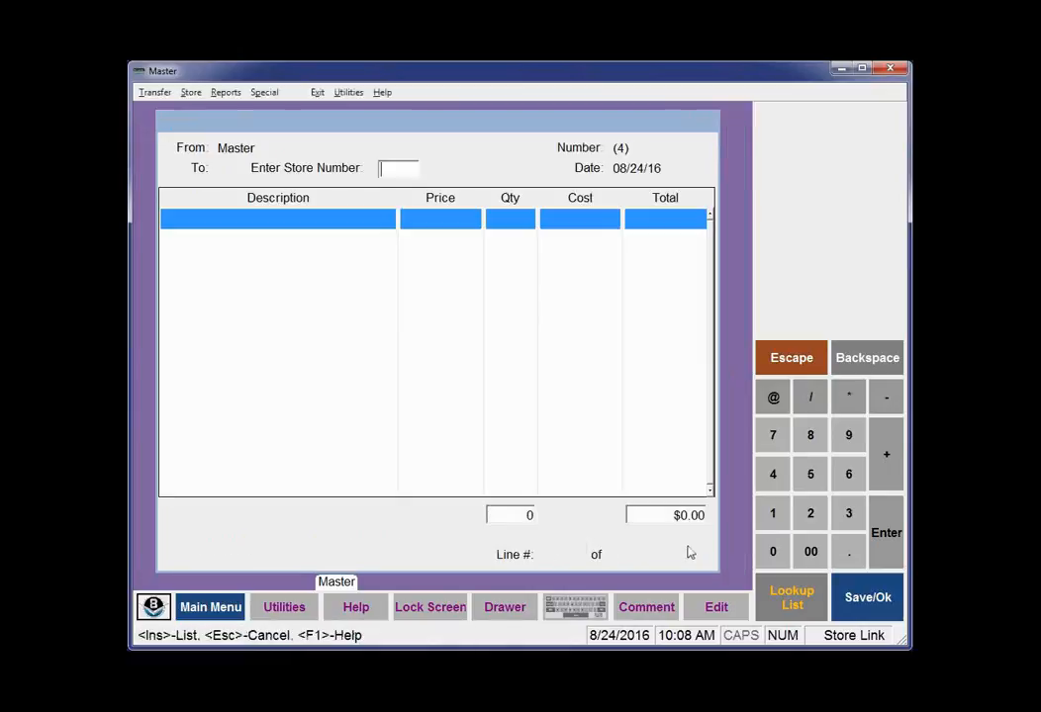
{"action": "left_click", "coordinate": [152, 94]}
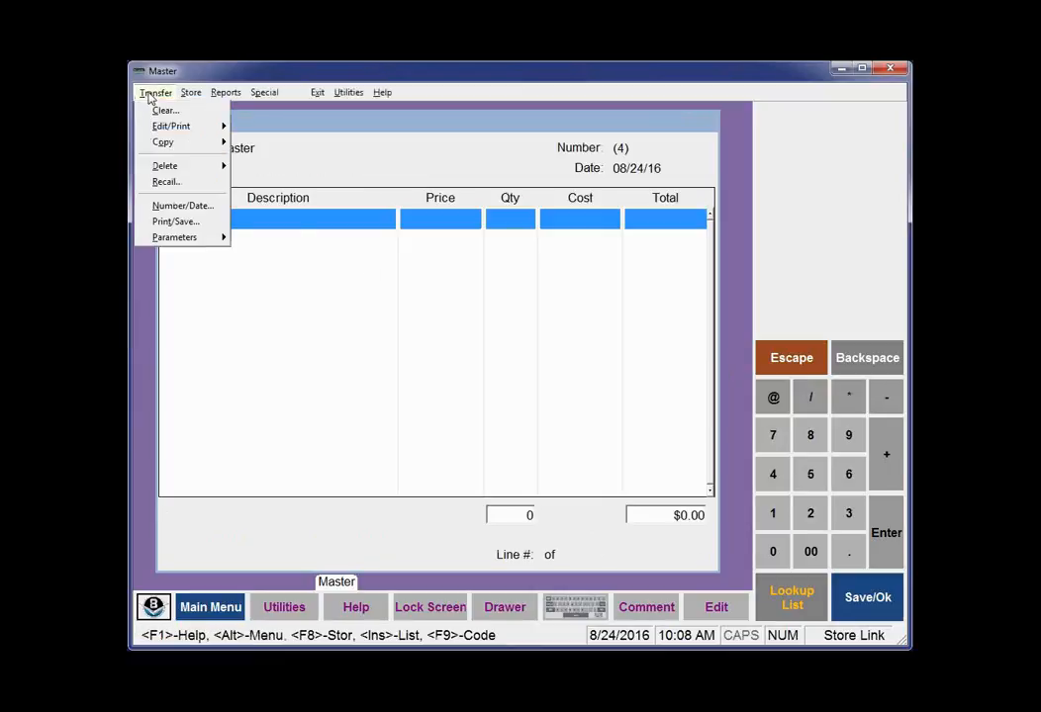
{"action": "mouse_move", "coordinate": [197, 239]}
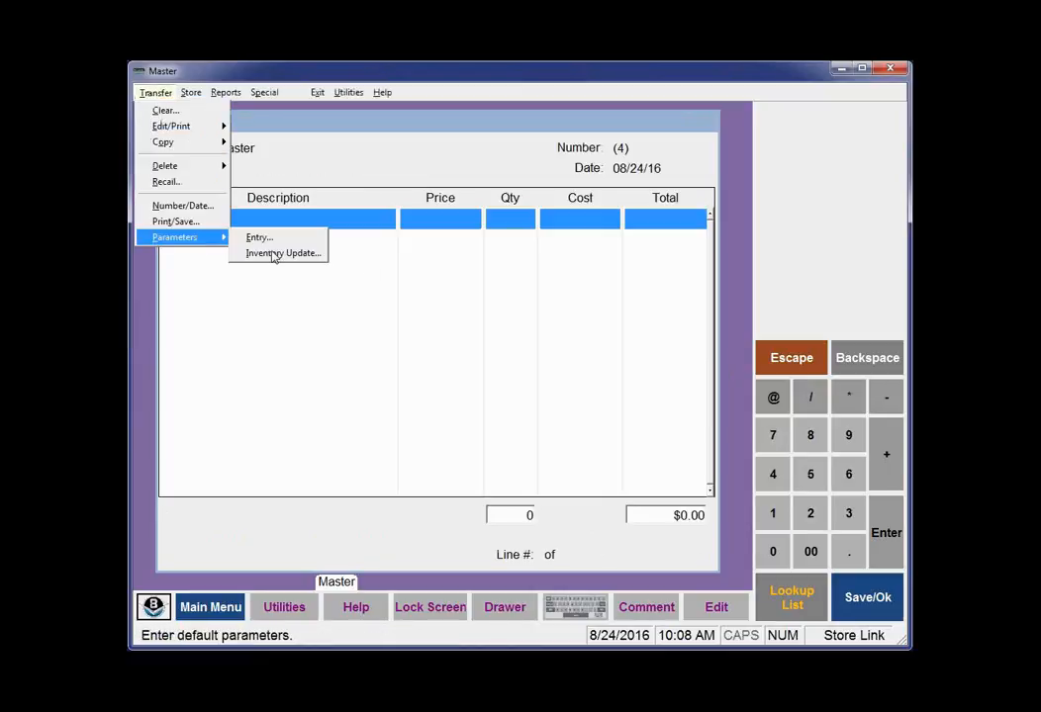
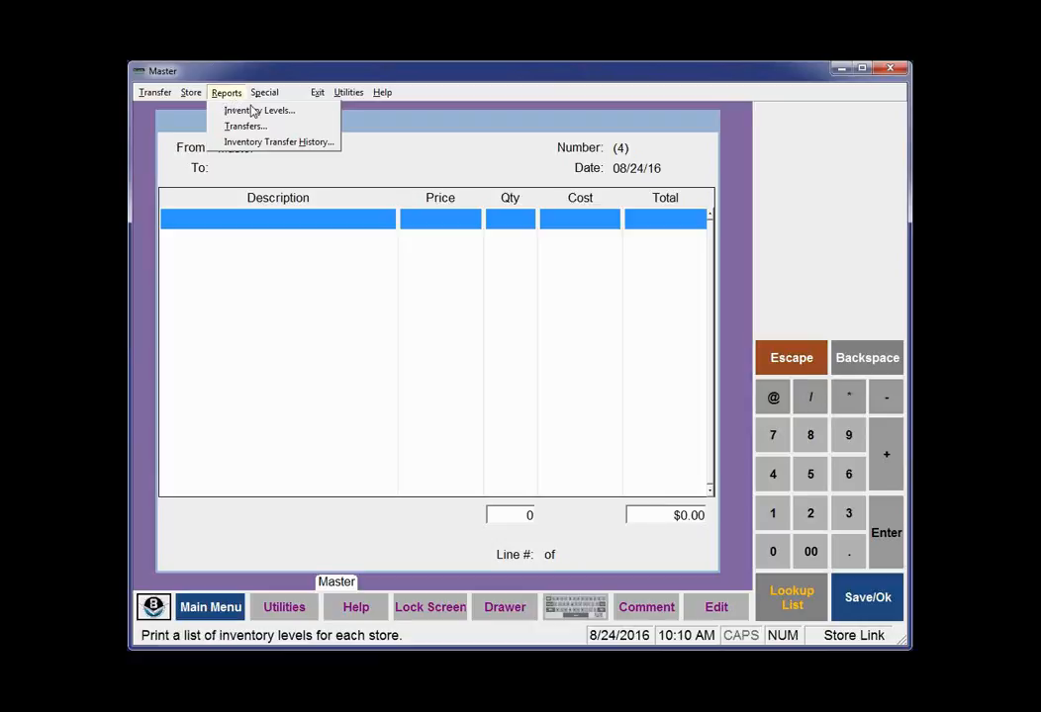
Run the MultiStore Inventory Levels report to the screen for the full master inventory by stock number, with In Stock Only off.
{"action": "left_click", "coordinate": [258, 116]}
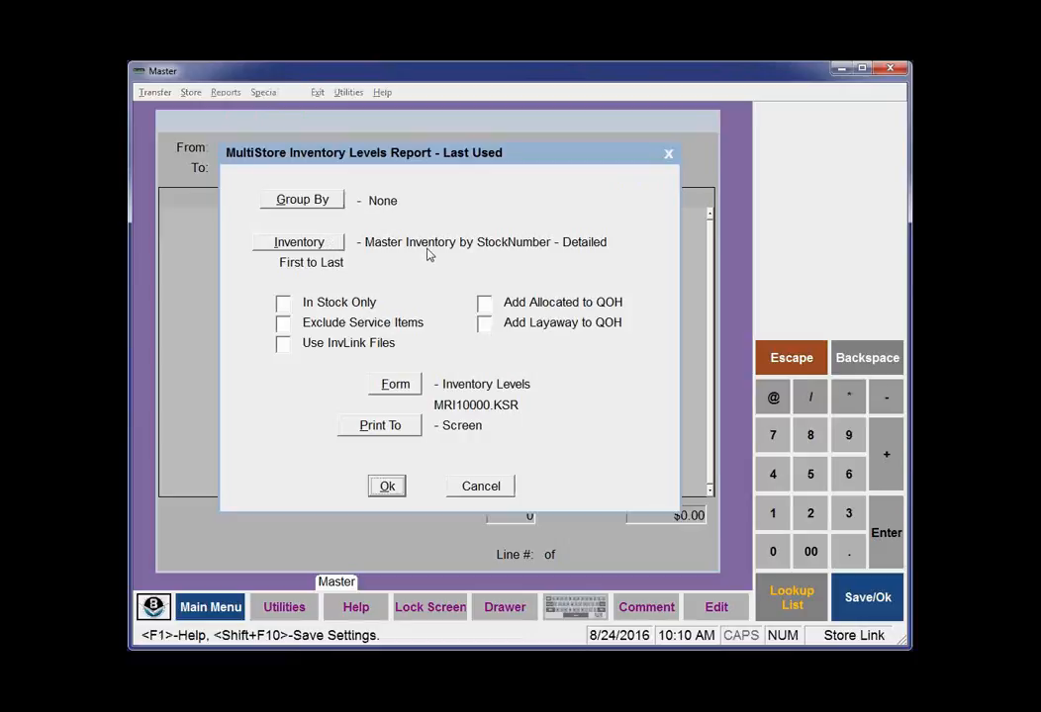
{"action": "left_click", "coordinate": [333, 243]}
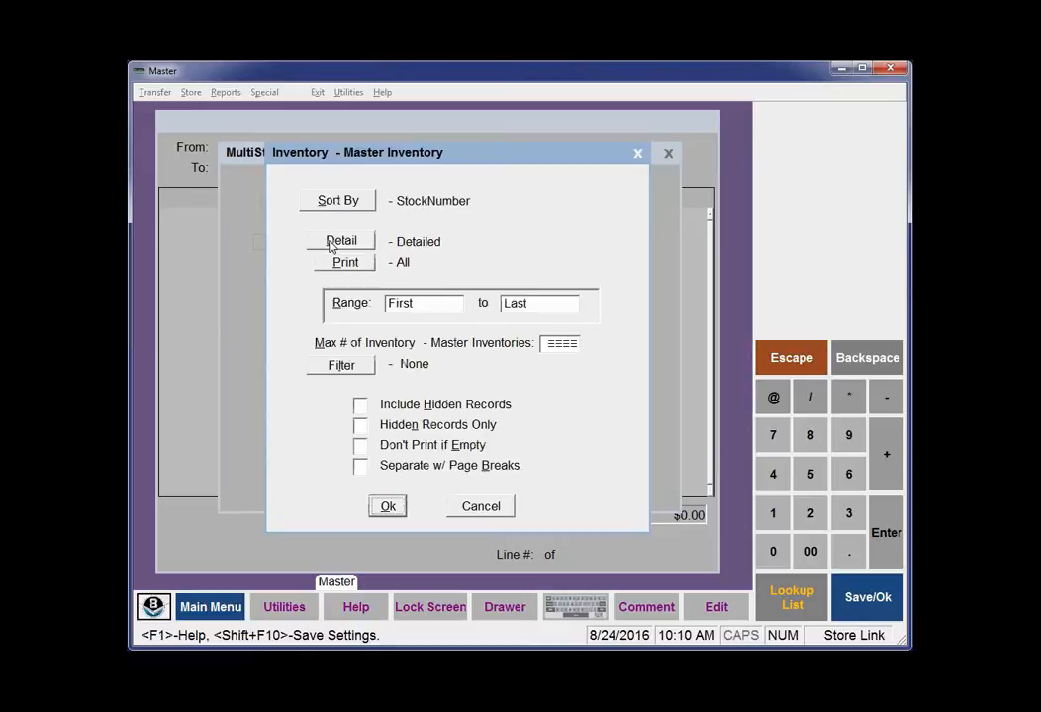
{"action": "left_click", "coordinate": [389, 508]}
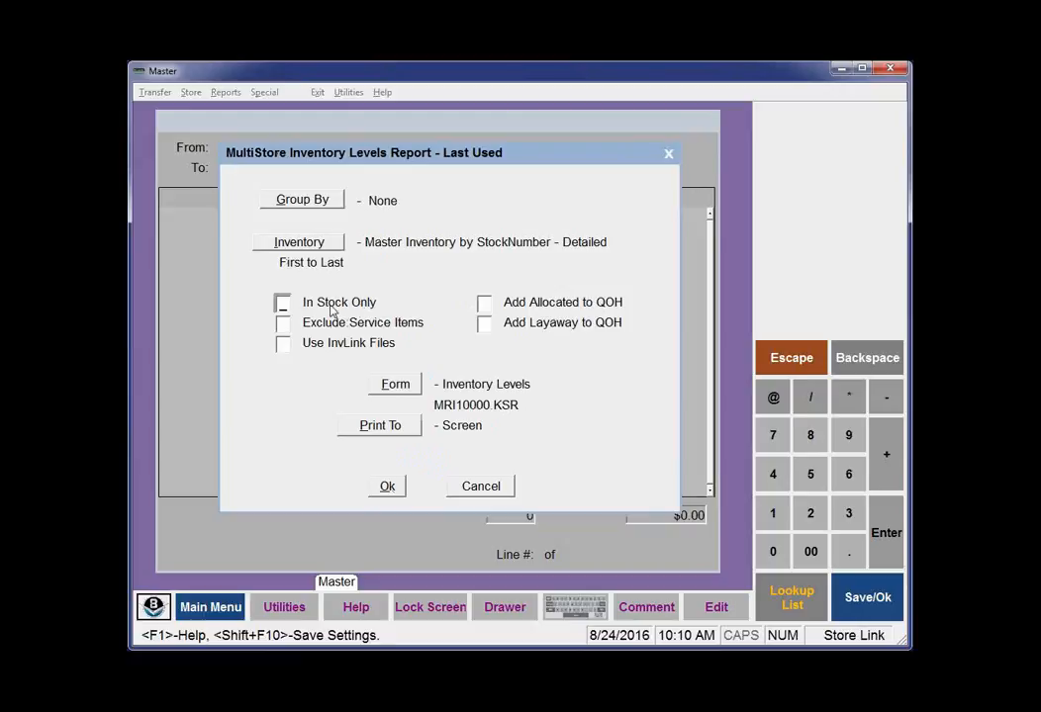
{"action": "left_click", "coordinate": [284, 302]}
{"action": "left_click", "coordinate": [284, 303]}
{"action": "left_click", "coordinate": [386, 486]}
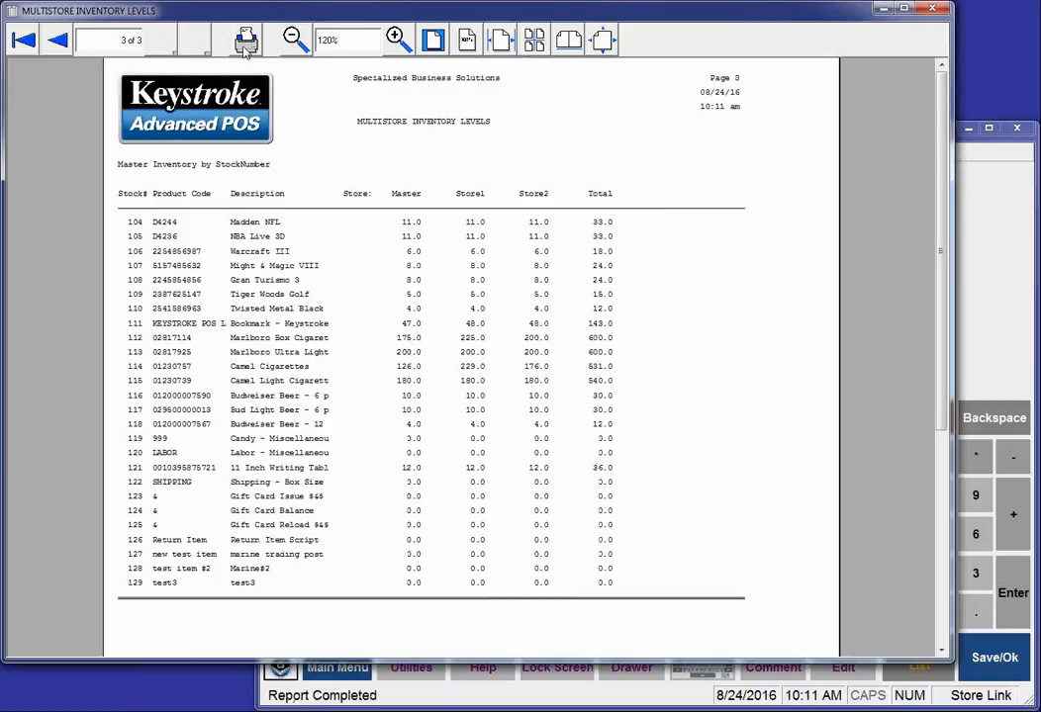
Examine the first two pages of the multistore inventory levels report and close the preview.
{"action": "left_click", "coordinate": [24, 39]}
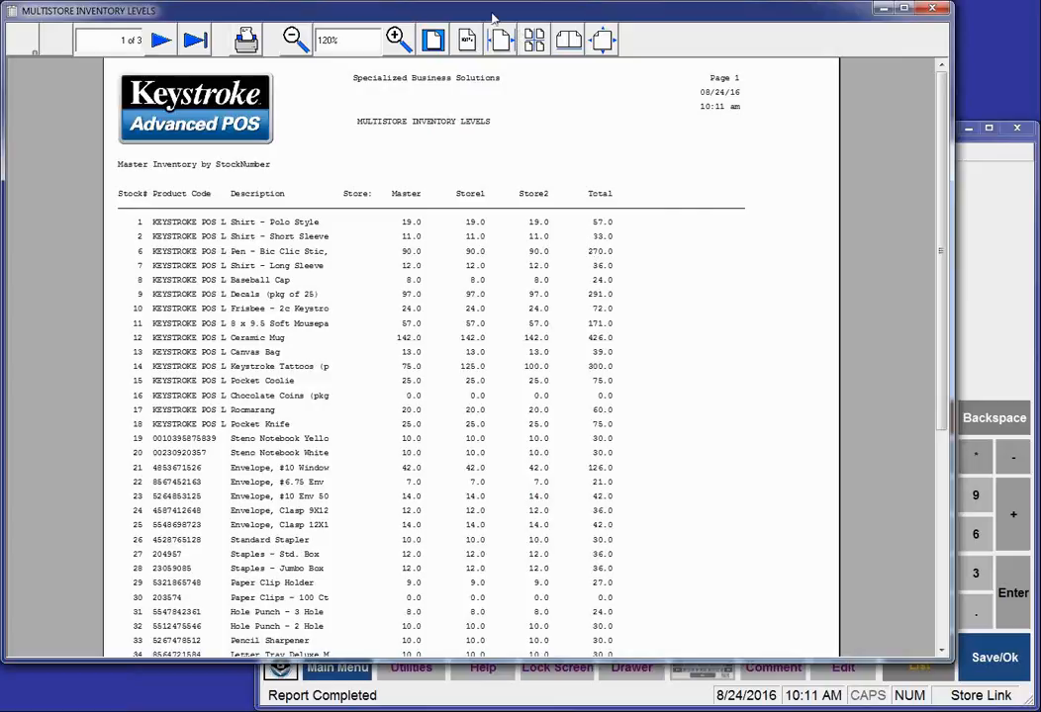
{"action": "left_click_drag", "start_coordinate": [492, 17], "coordinate": [536, 20]}
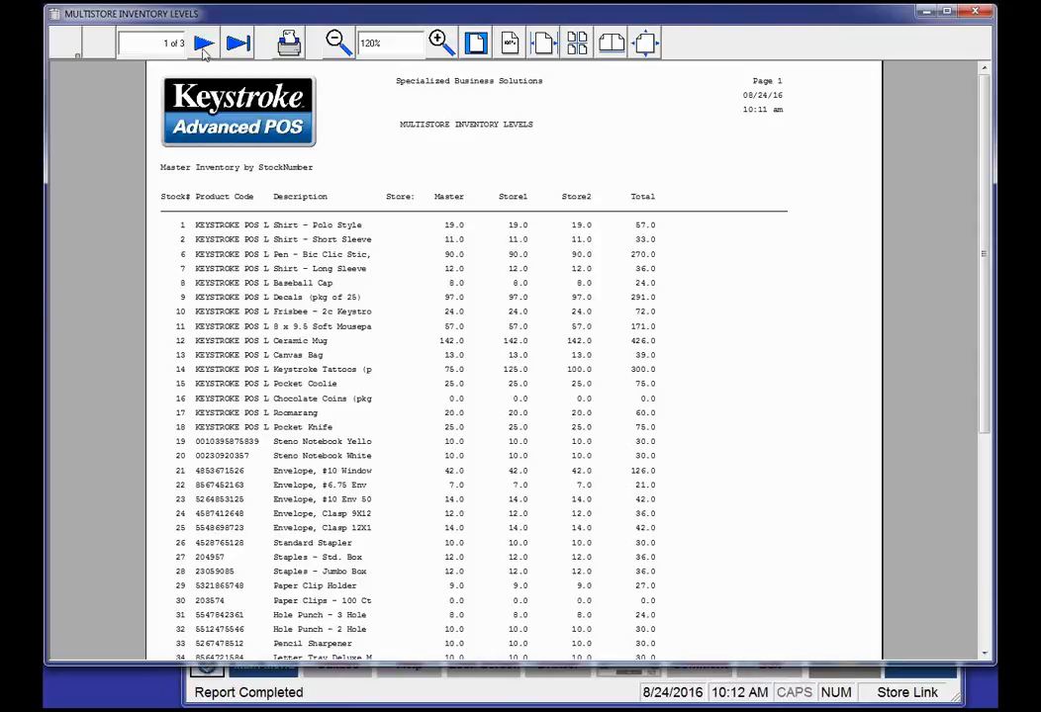
{"action": "left_click", "coordinate": [204, 50]}
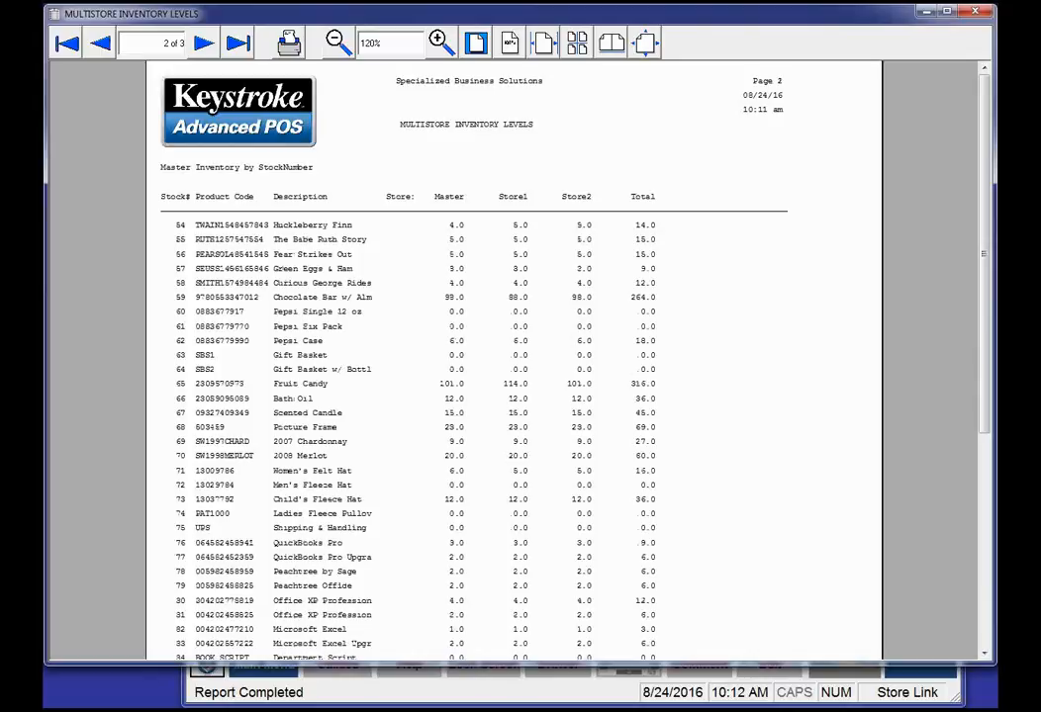
{"action": "left_click_drag", "start_coordinate": [995, 556], "coordinate": [848, 556]}
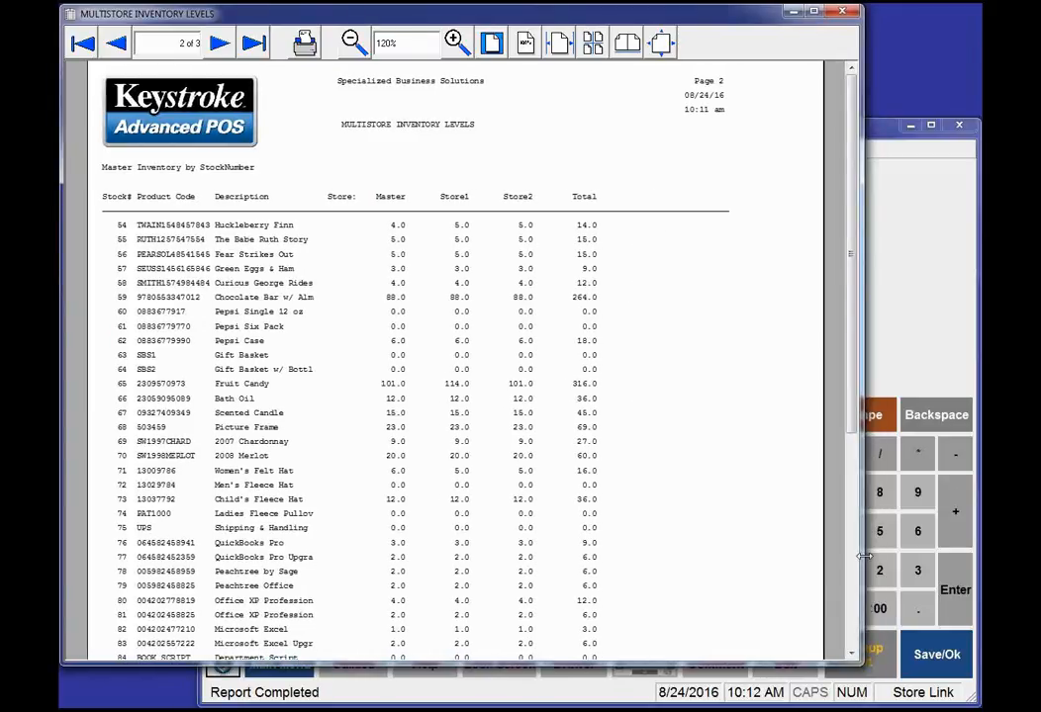
{"action": "left_click", "coordinate": [842, 13]}
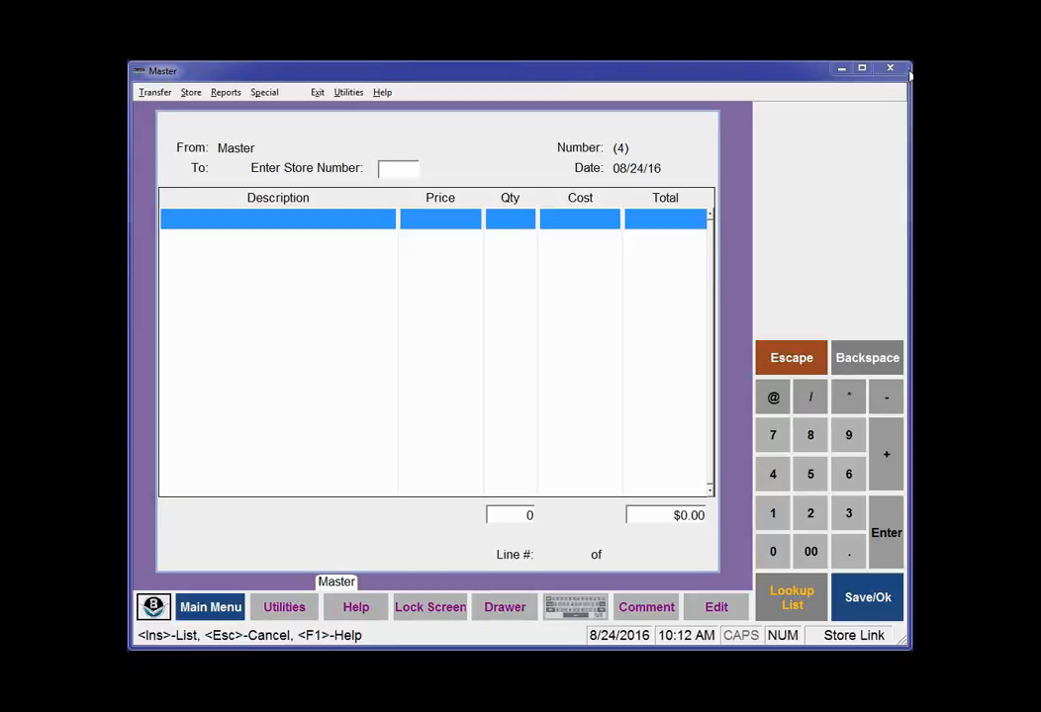
Set up another Inventory Levels report using the Inventory Levels - Totals Only form.
{"action": "left_click", "coordinate": [226, 94]}
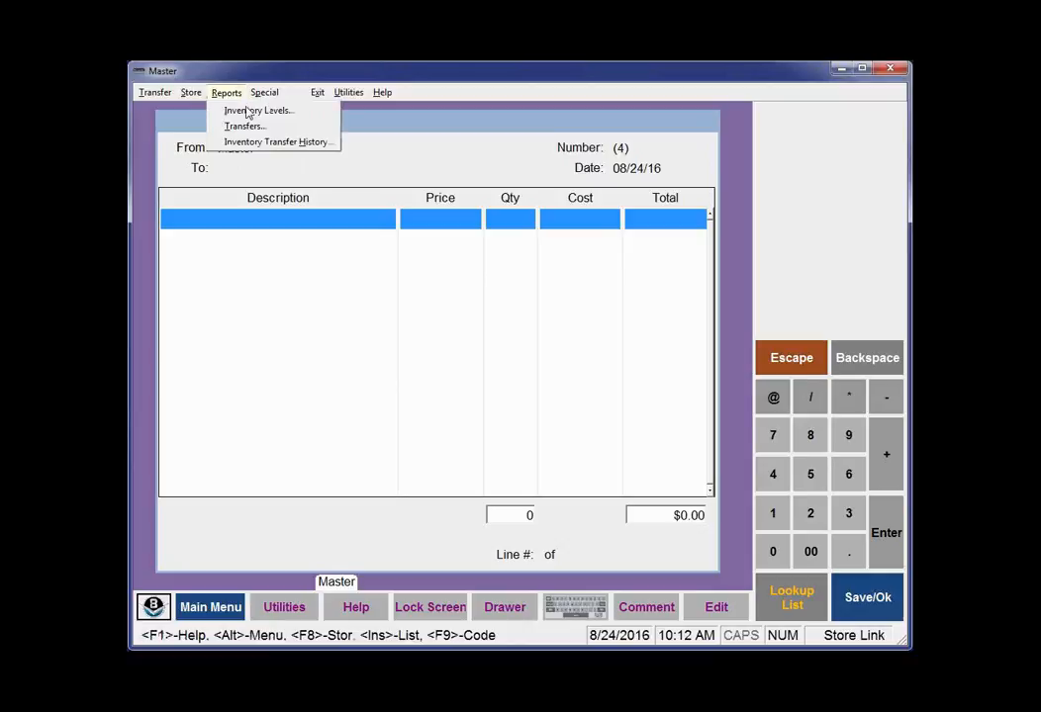
{"action": "left_click", "coordinate": [248, 111]}
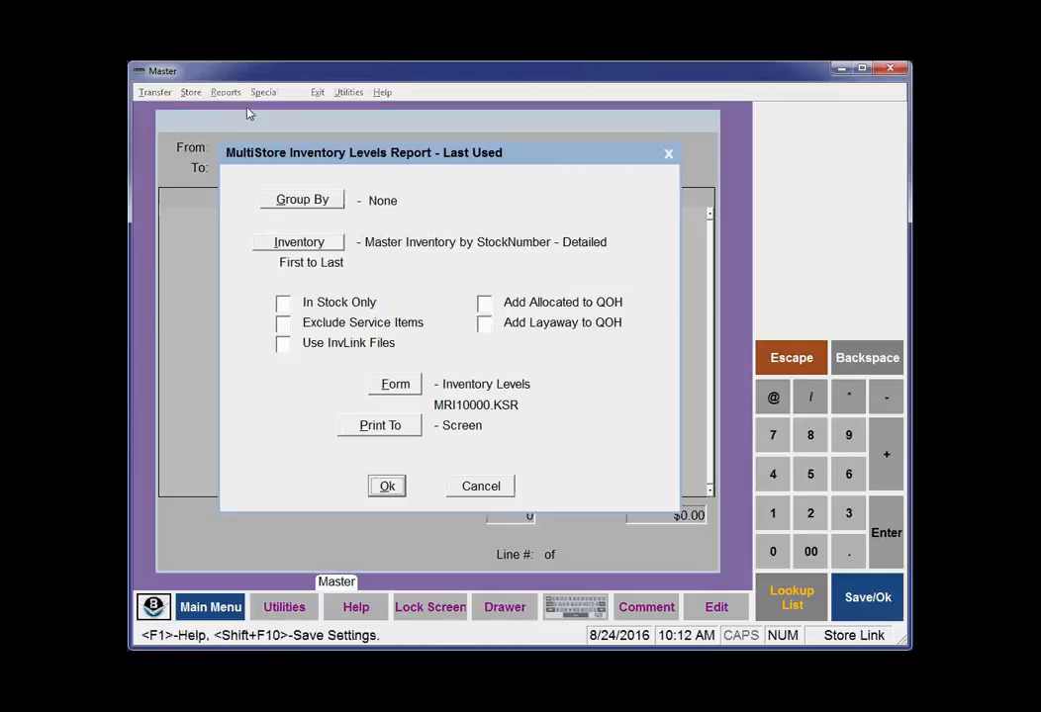
{"action": "left_click", "coordinate": [394, 386]}
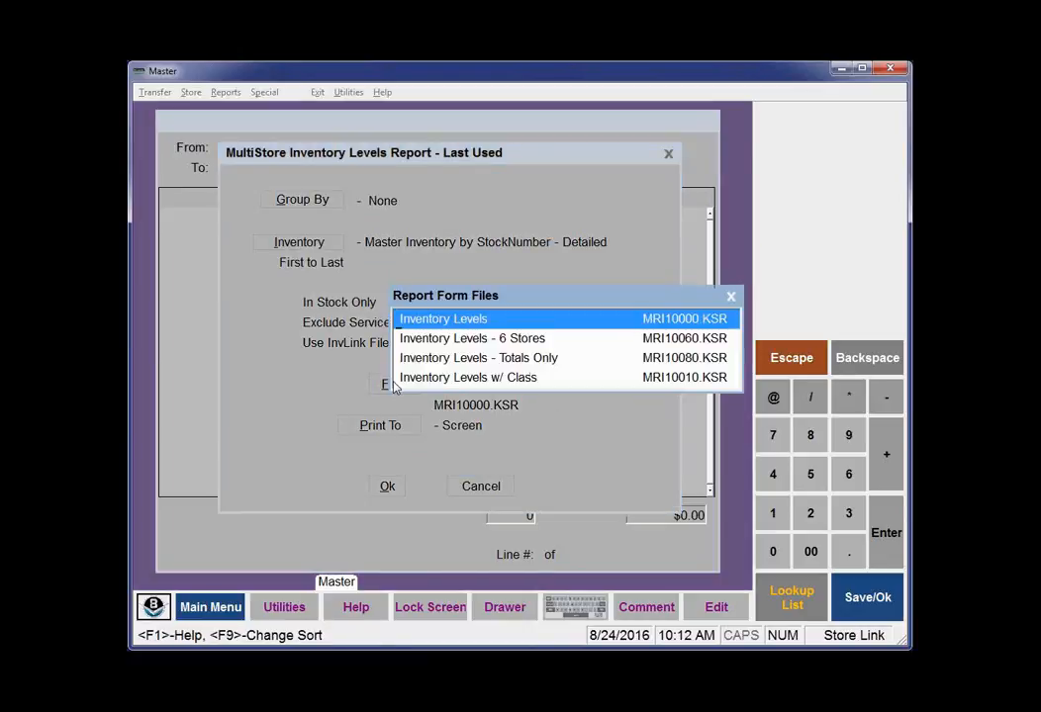
{"action": "left_click", "coordinate": [511, 365]}
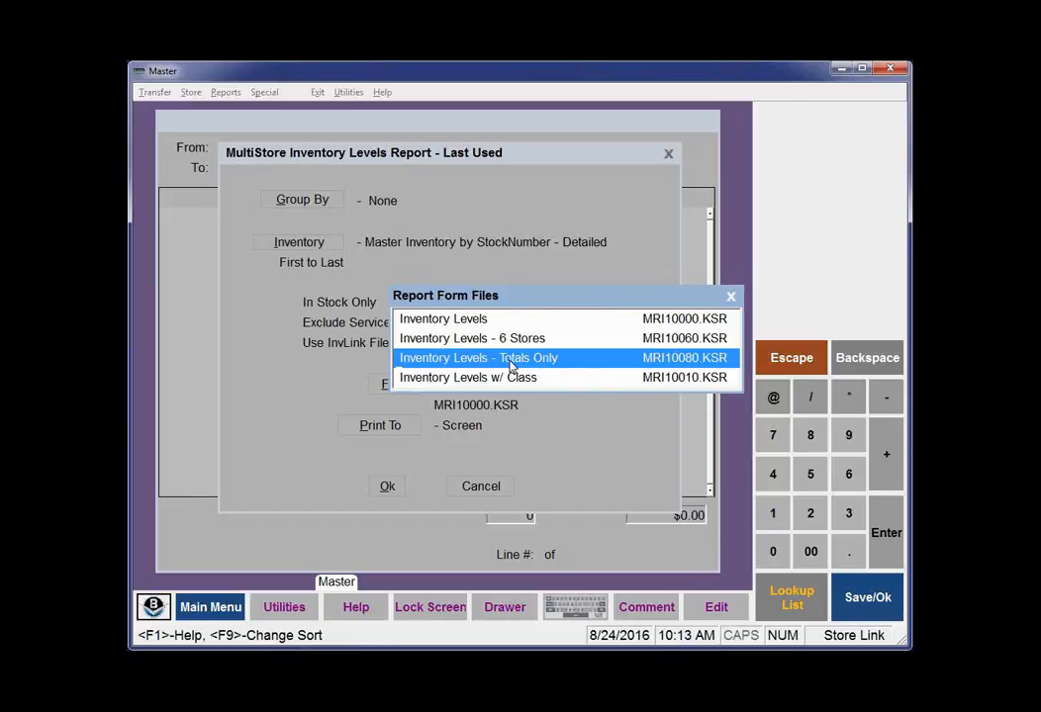
{"action": "left_click", "coordinate": [512, 367]}
Set the report output to a file with Quote/Comma delimiting.
{"action": "left_click", "coordinate": [385, 427]}
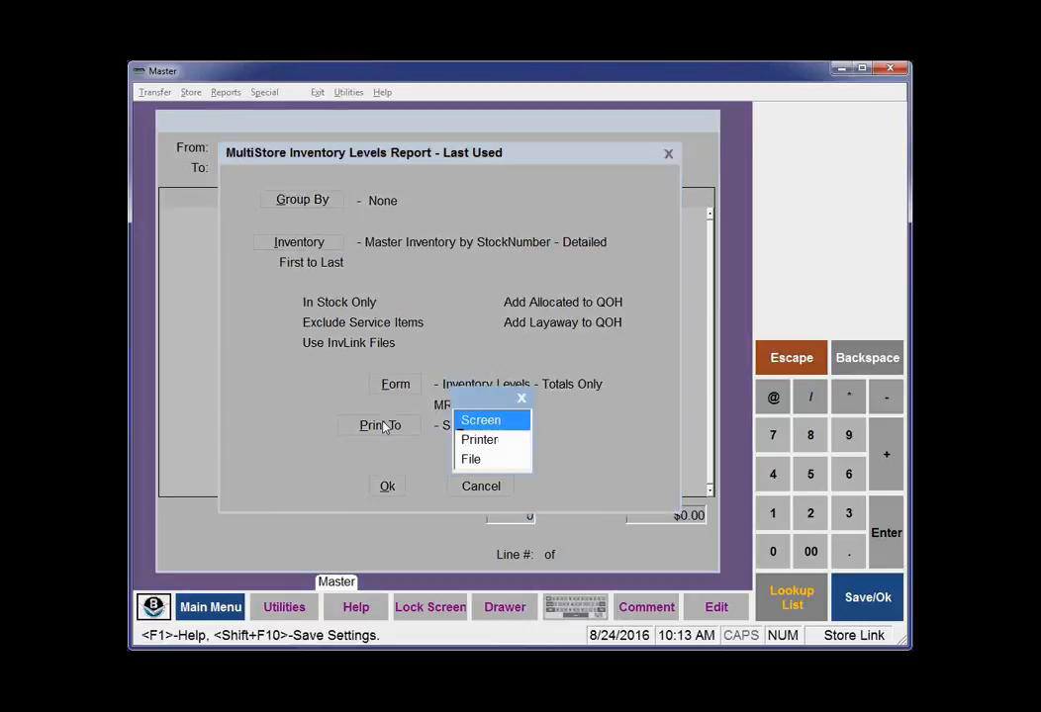
{"action": "left_click", "coordinate": [490, 460]}
{"action": "left_click", "coordinate": [386, 450]}
{"action": "left_click", "coordinate": [393, 353]}
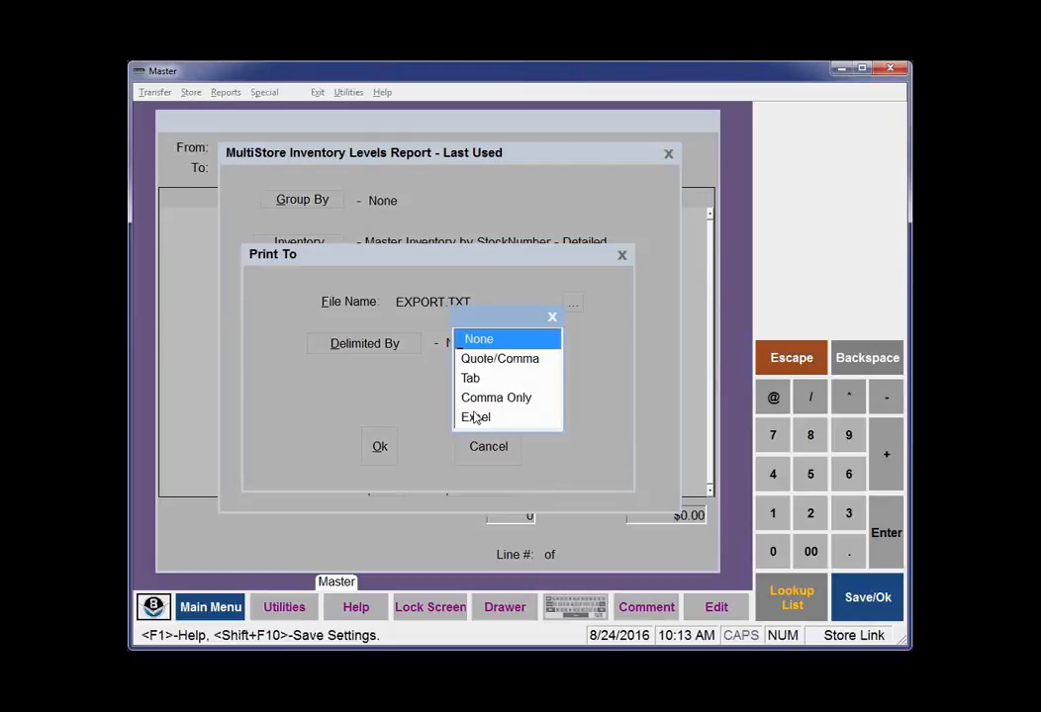
{"action": "left_click", "coordinate": [505, 361]}
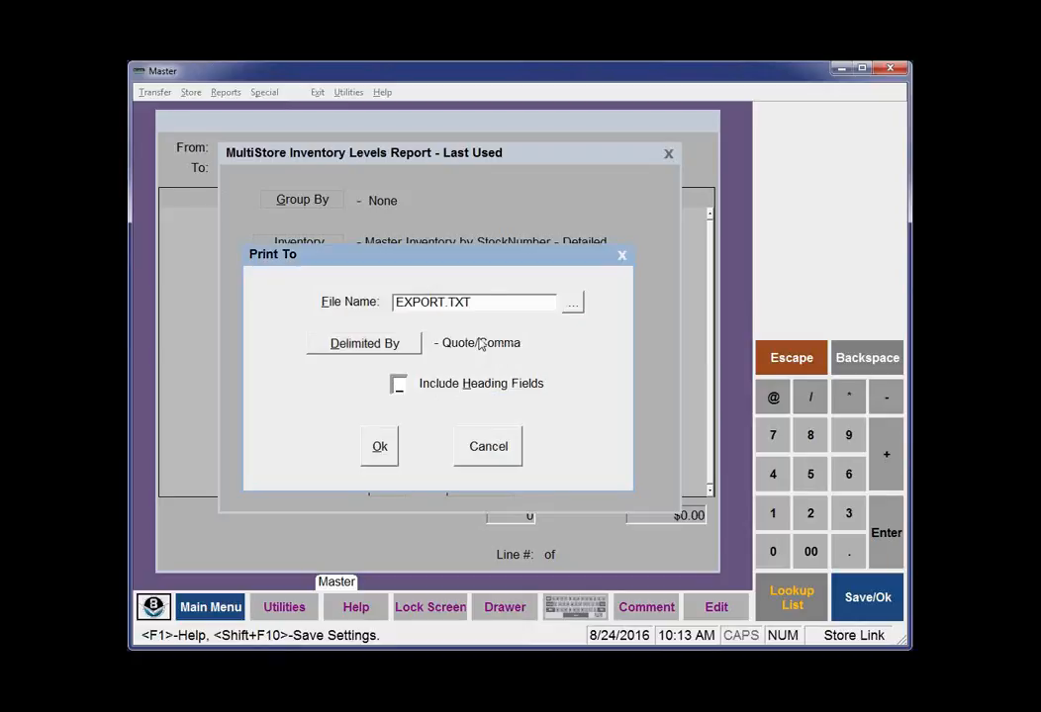
Name the export file EXPORT.CSV and accept the file output settings without heading fields.
{"action": "left_click", "coordinate": [488, 302]}
{"action": "left_click_drag", "start_coordinate": [487, 301], "coordinate": [451, 308]}
{"action": "type", "text": "CSV"}
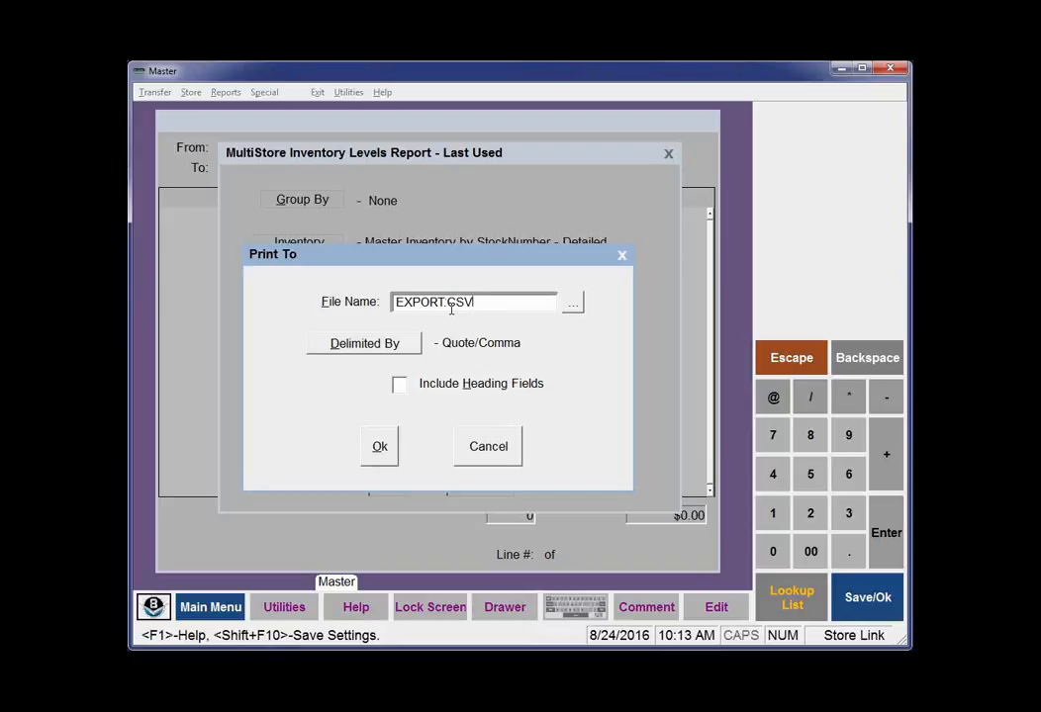
{"action": "key", "text": "Tab"}
{"action": "key", "text": "Tab"}
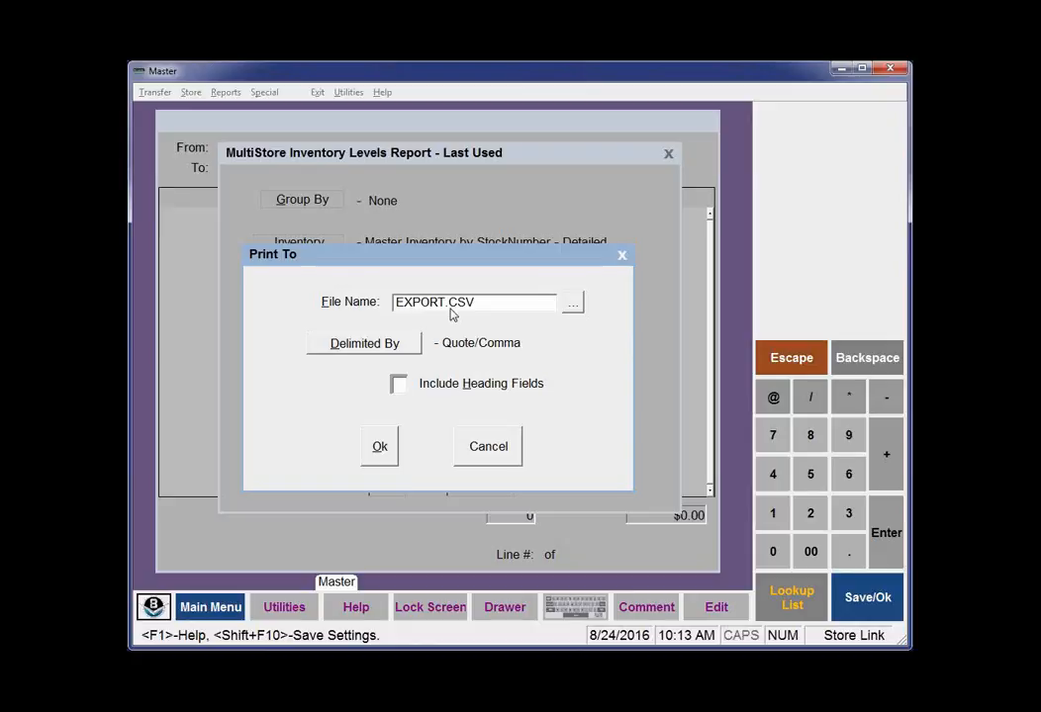
{"action": "left_click", "coordinate": [381, 451]}
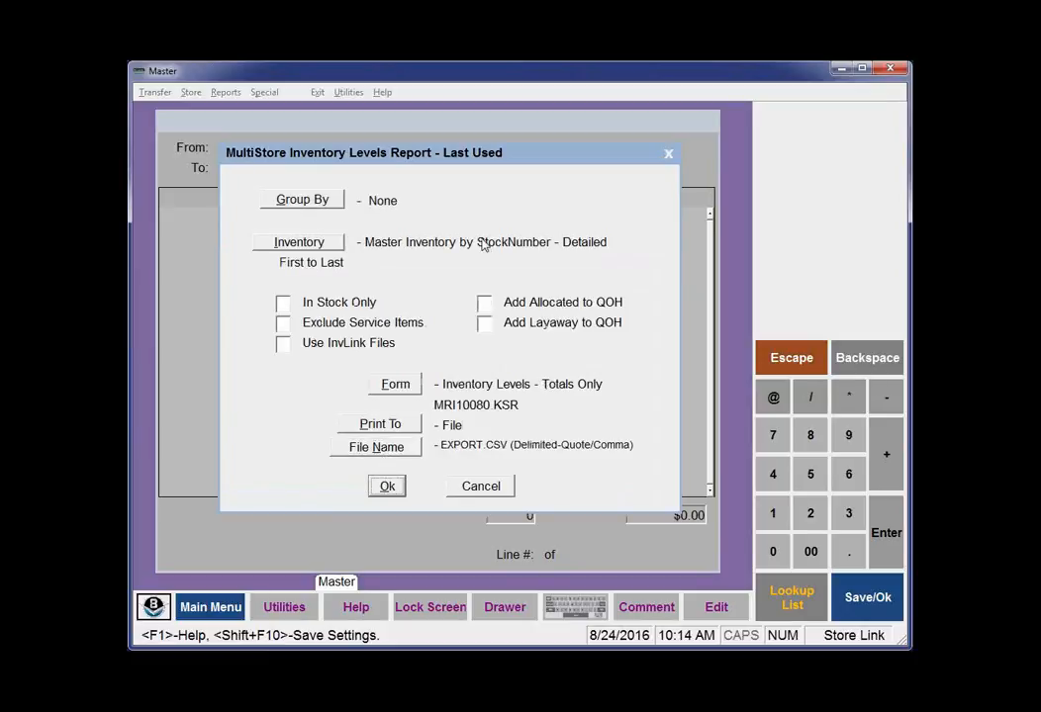
Review the available report forms and leave the Inventory Levels report without running it.
{"action": "left_click", "coordinate": [400, 386]}
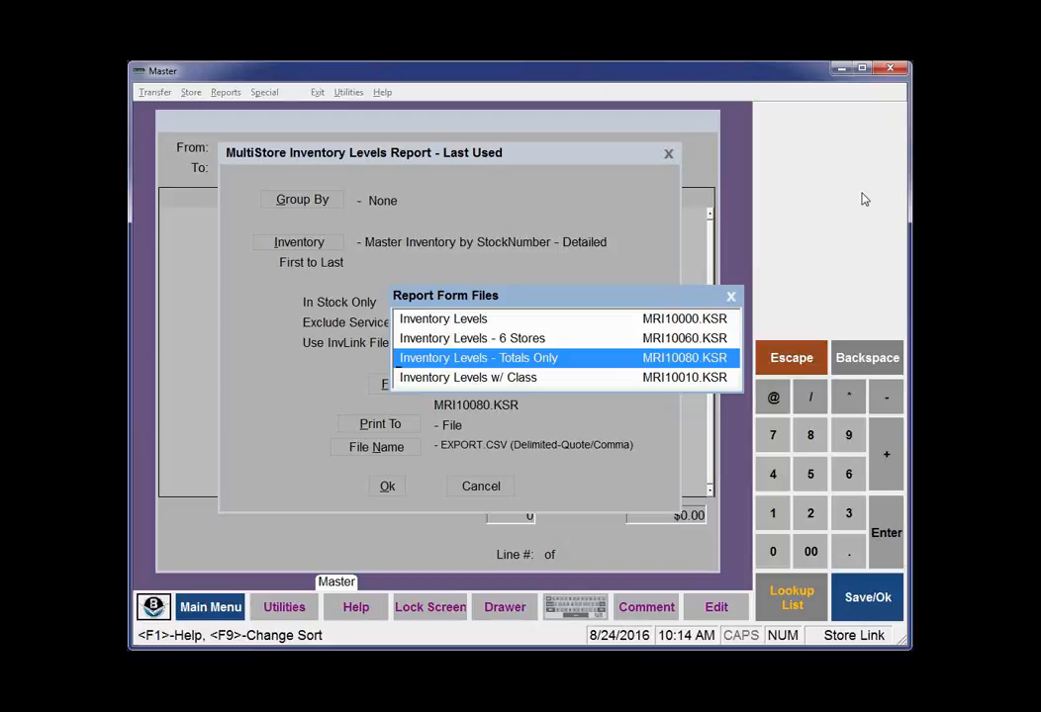
{"action": "key", "text": "Return"}
{"action": "key", "text": "Escape"}
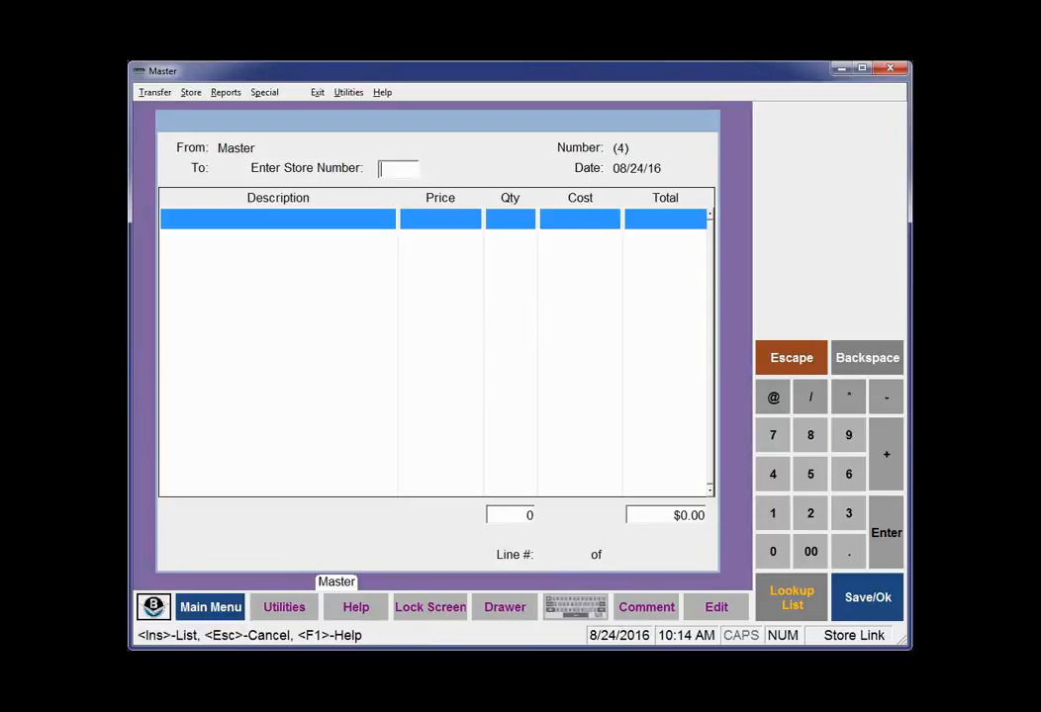
Try excluding the Master store from the levels report and from MultiStore orders in its store information, leaving the store setup without saving.
{"action": "left_click", "coordinate": [191, 93]}
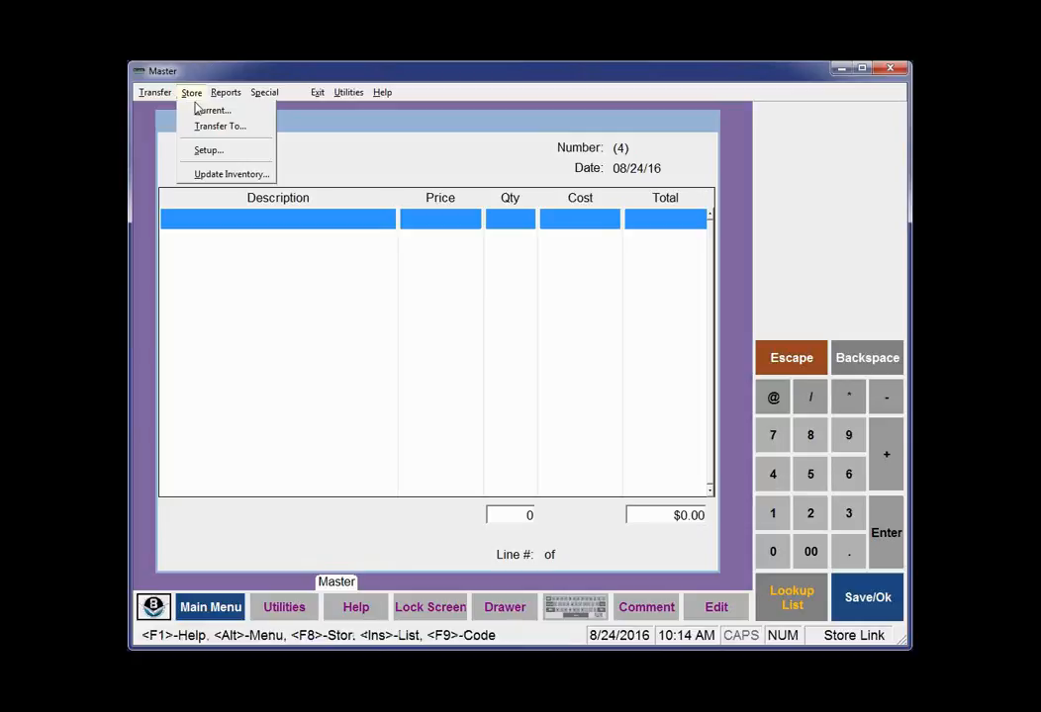
{"action": "left_click", "coordinate": [208, 151]}
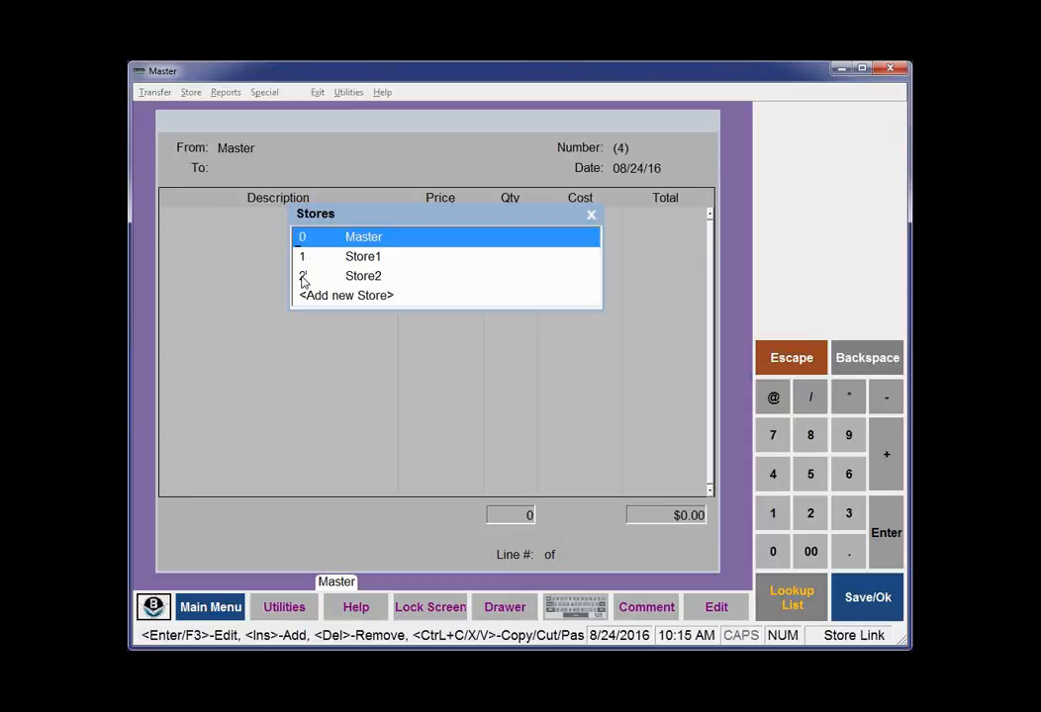
{"action": "double_click", "coordinate": [360, 238]}
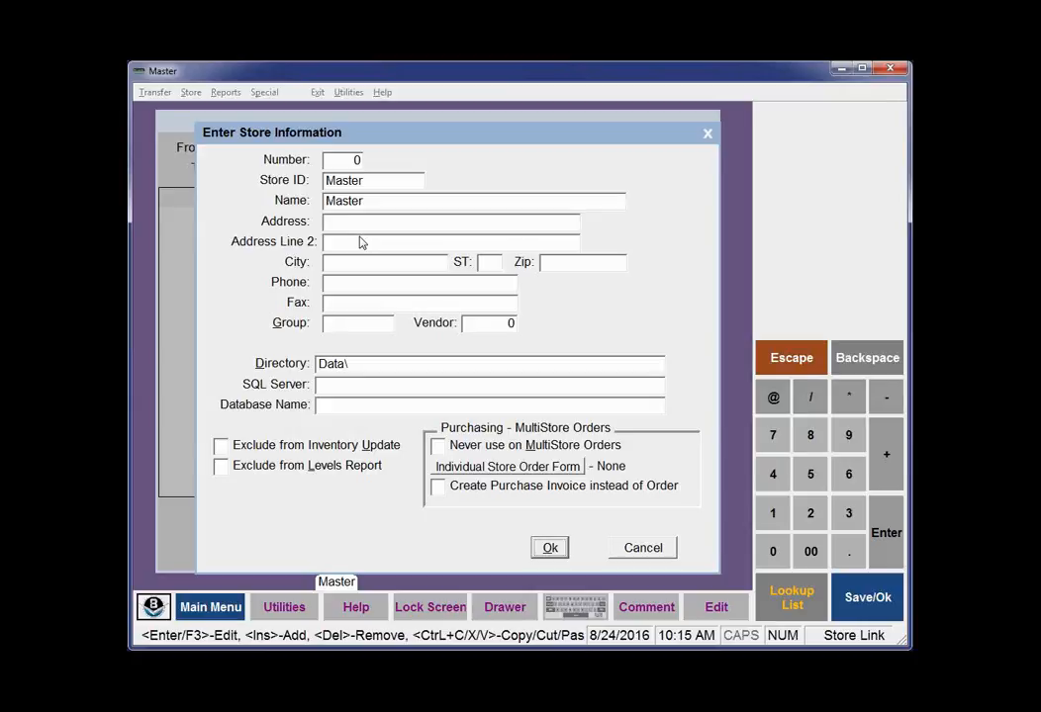
{"action": "left_click", "coordinate": [221, 467]}
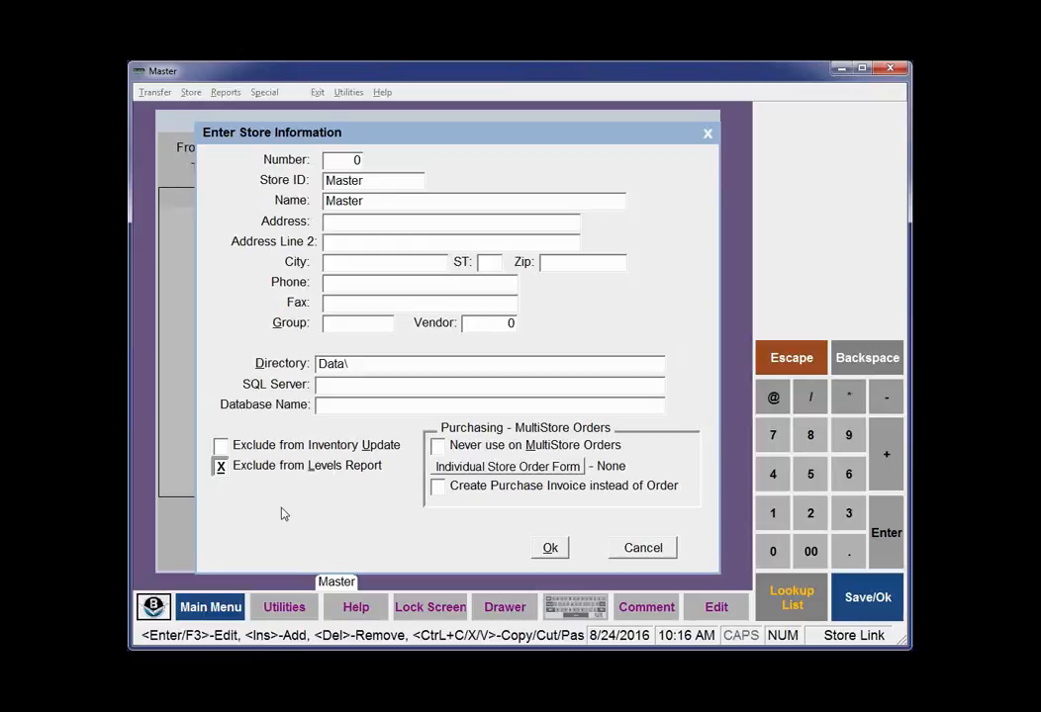
{"action": "left_click", "coordinate": [439, 447]}
{"action": "key", "text": "Escape"}
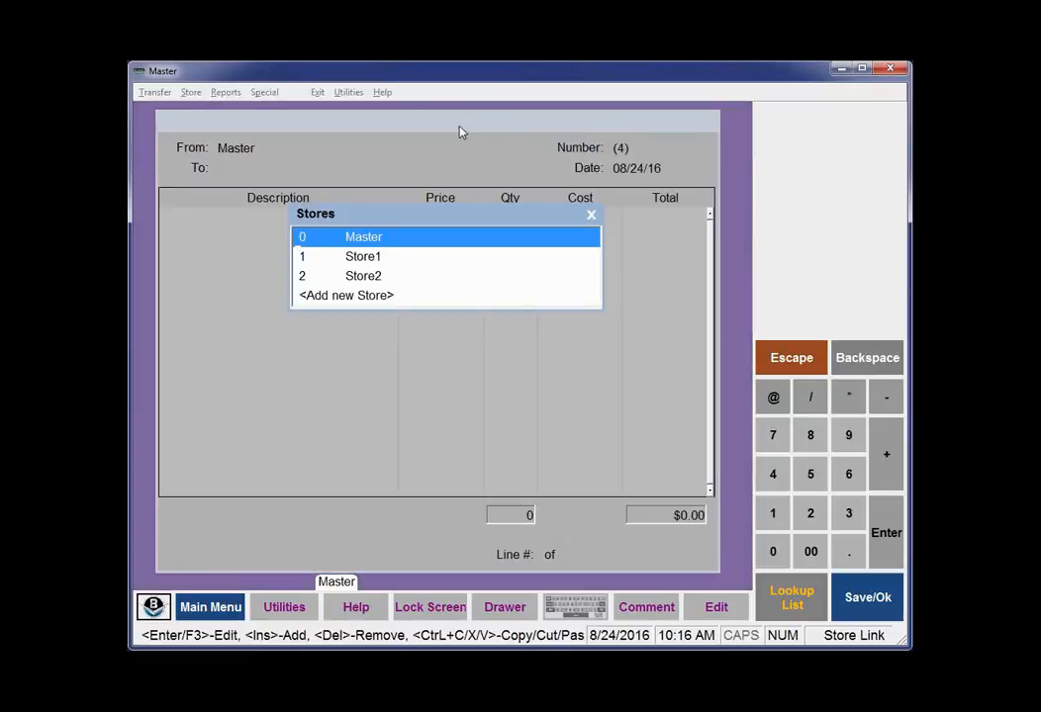
{"action": "key", "text": "Return"}
In the transfer entry parameters, disable No Out of Stock Transfers and enable Close Program on Exit Module.
{"action": "left_click", "coordinate": [155, 93]}
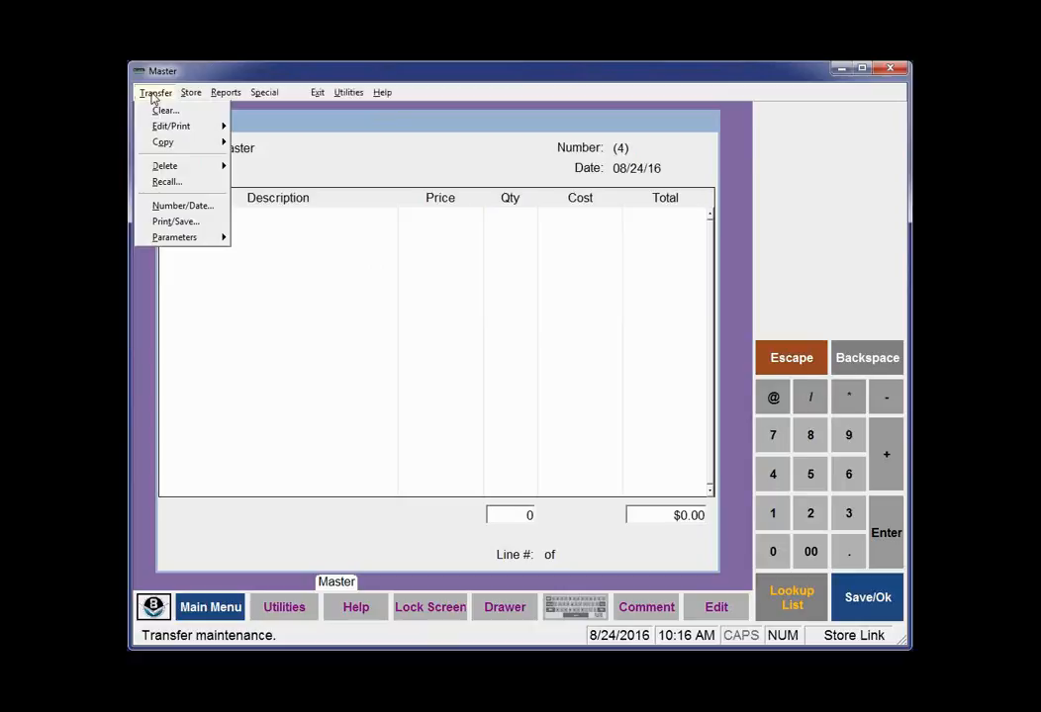
{"action": "mouse_move", "coordinate": [195, 243]}
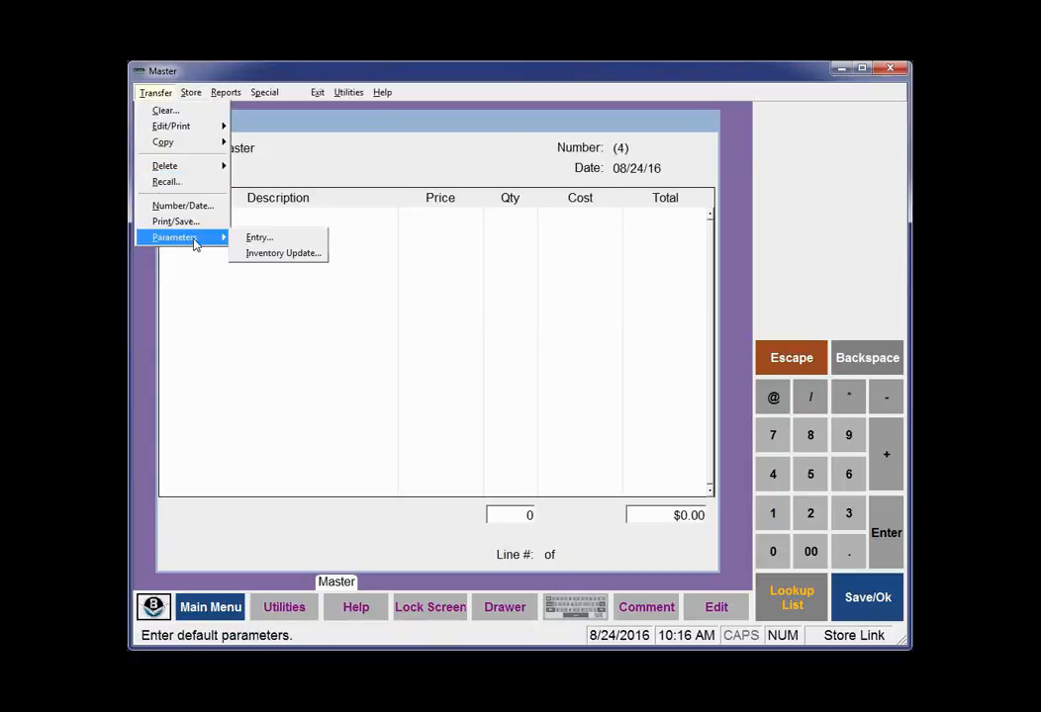
{"action": "left_click", "coordinate": [258, 242]}
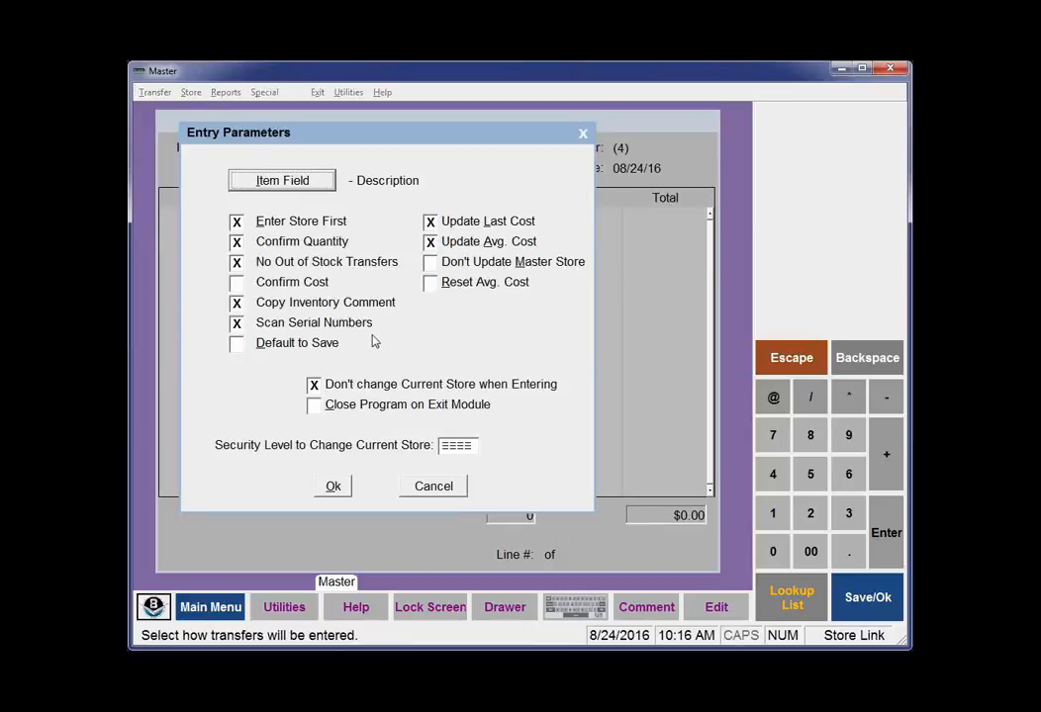
{"action": "left_click", "coordinate": [237, 266]}
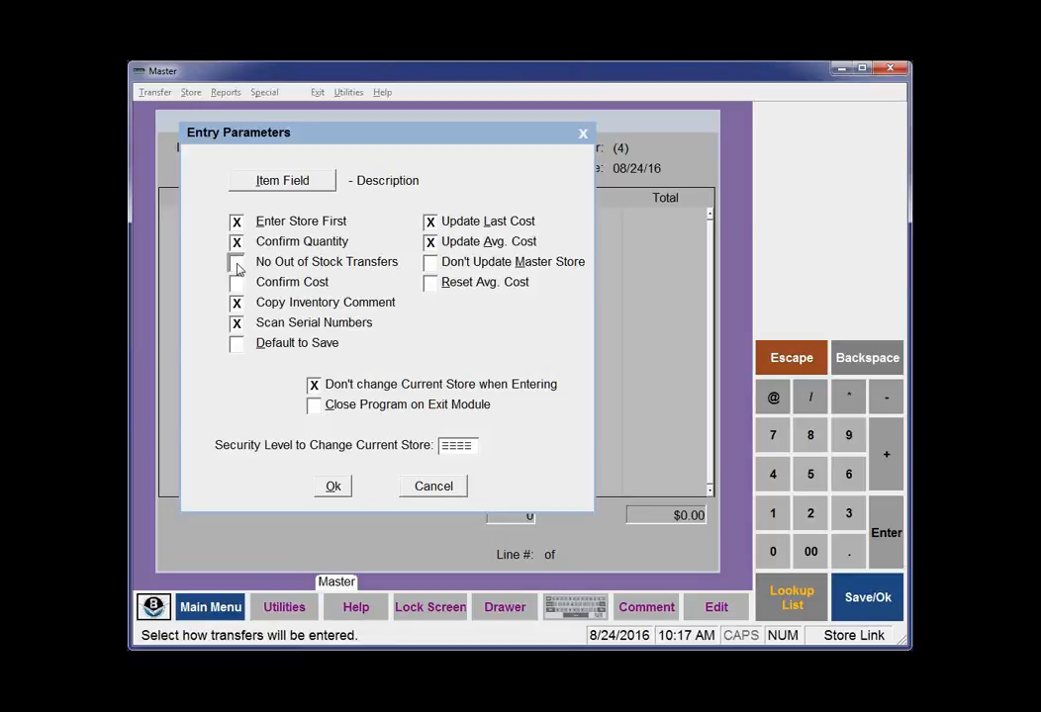
{"action": "left_click", "coordinate": [314, 408]}
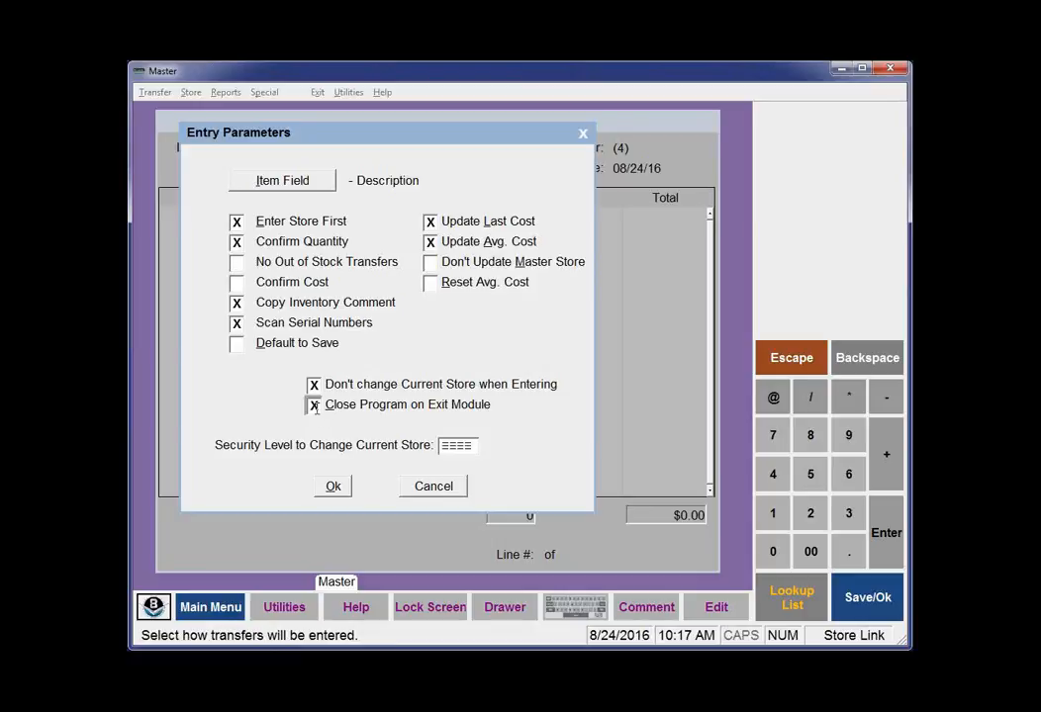